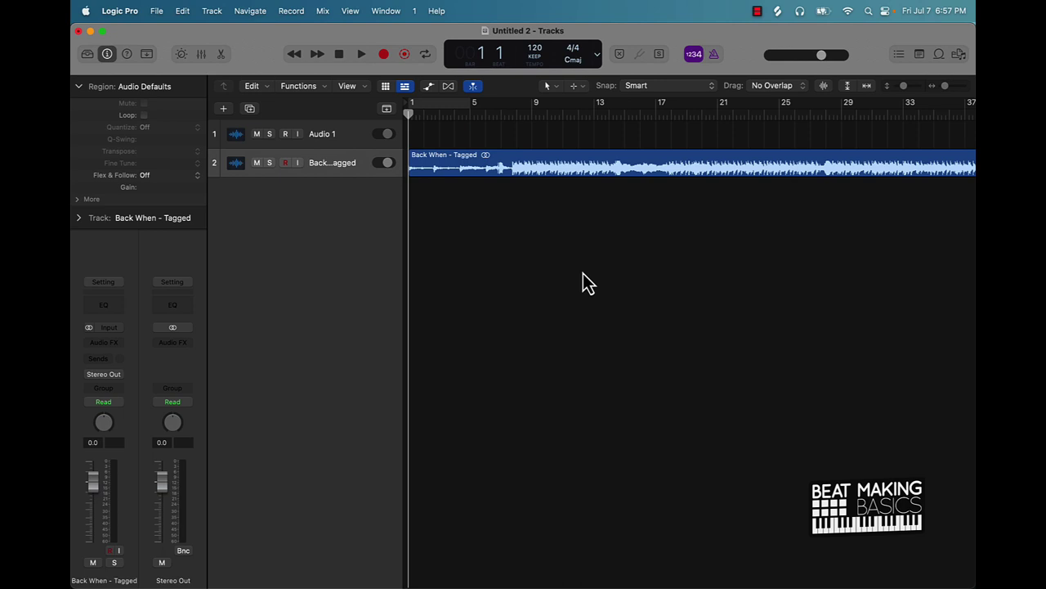
Step: Delete the empty Audio 1 track
click(351, 132)
key(super+BackSpace)
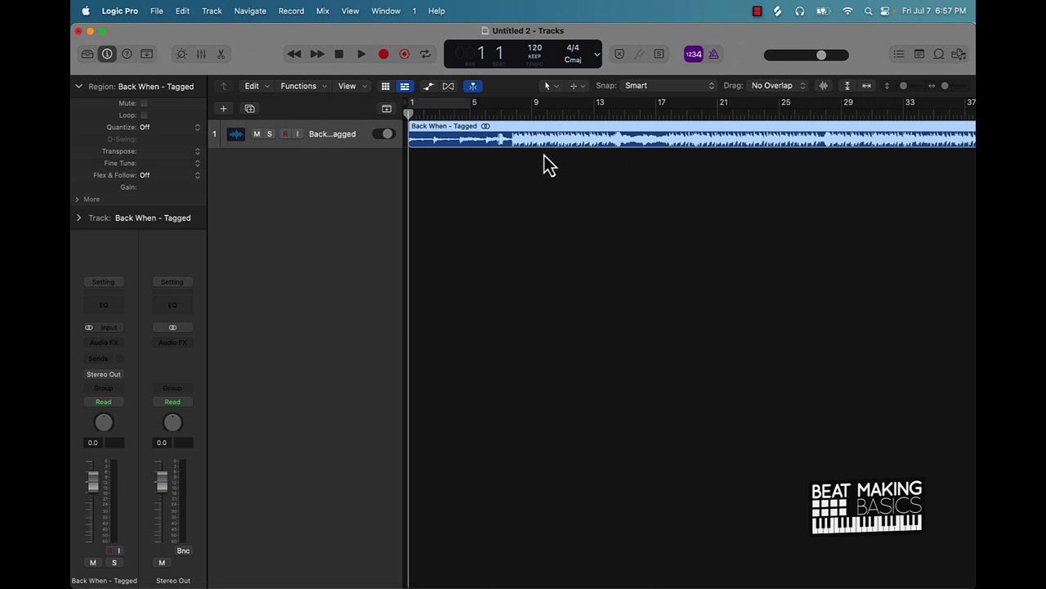
Step: Turn on the cycle area, shift it to bars 9–13 where the drums should enter, and place the playhead at bar 9
scroll(808, 179, right, 10)
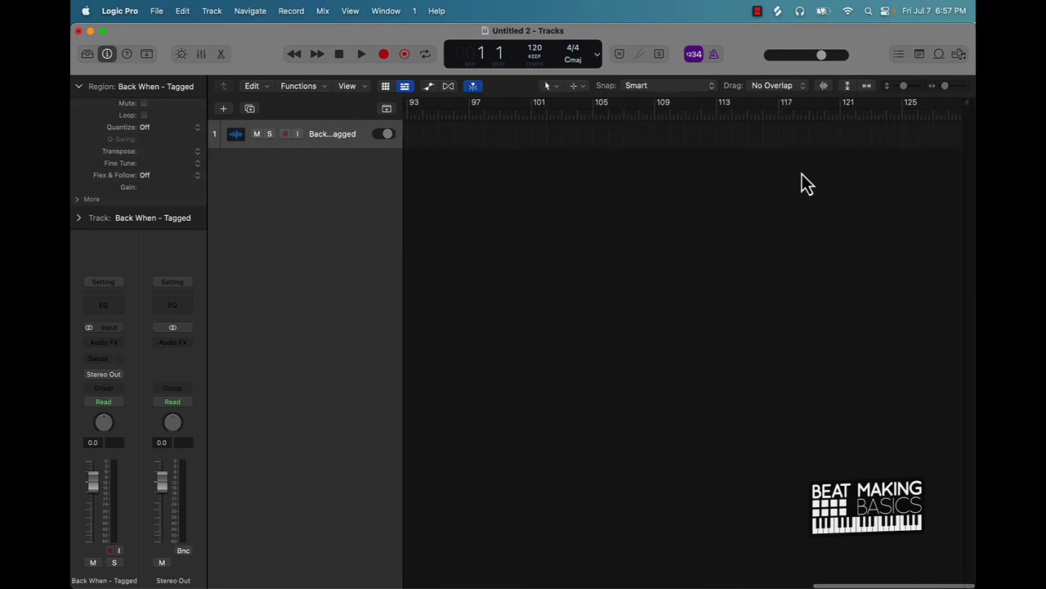
scroll(785, 180, left, 10)
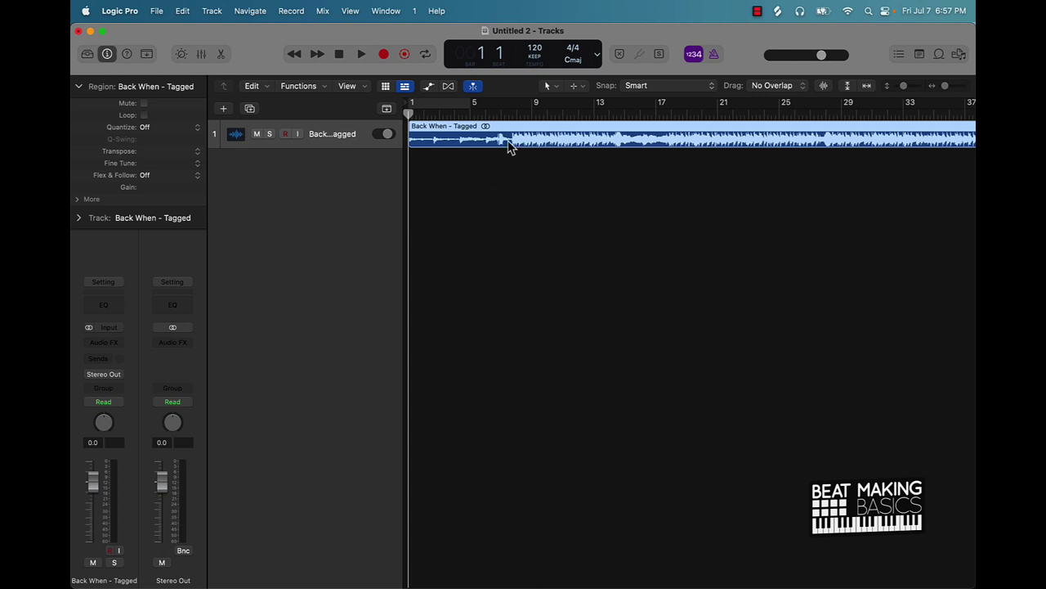
key(z)
scroll(507, 140, up, 5)
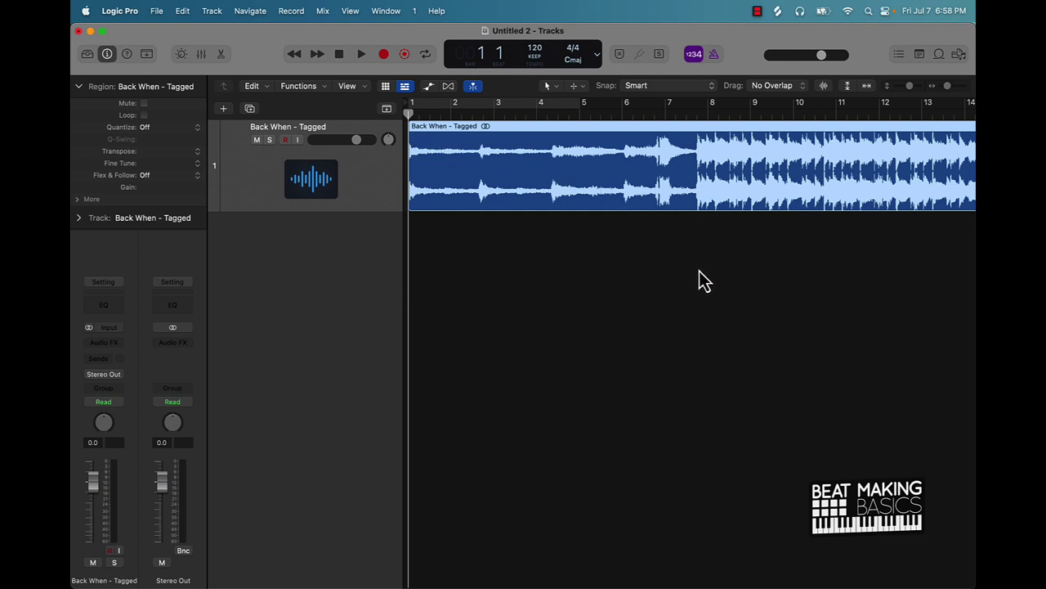
scroll(764, 200, right, 3)
scroll(763, 200, right, 2)
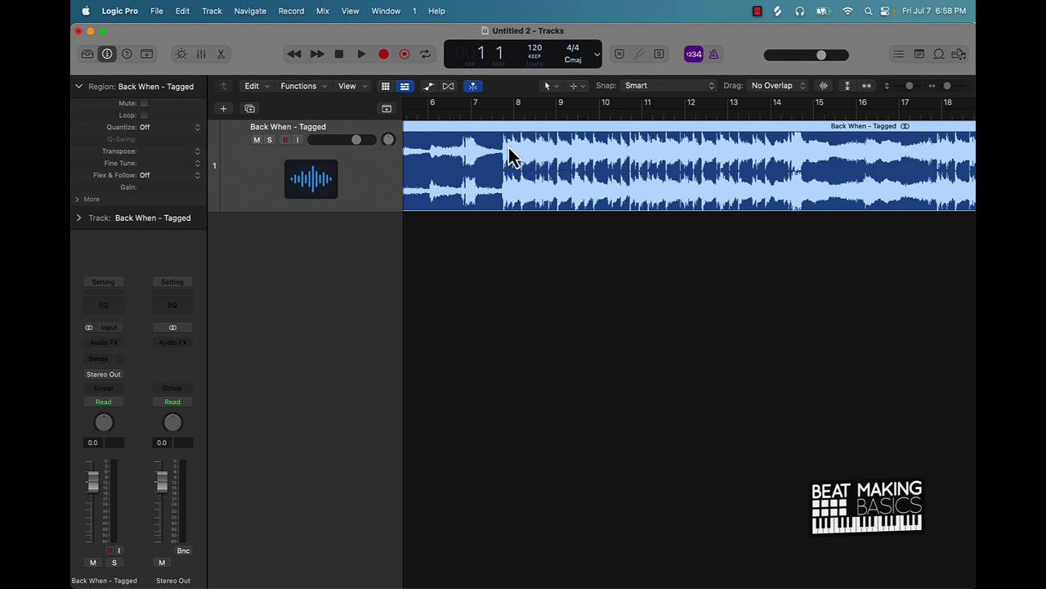
scroll(530, 166, left, 5)
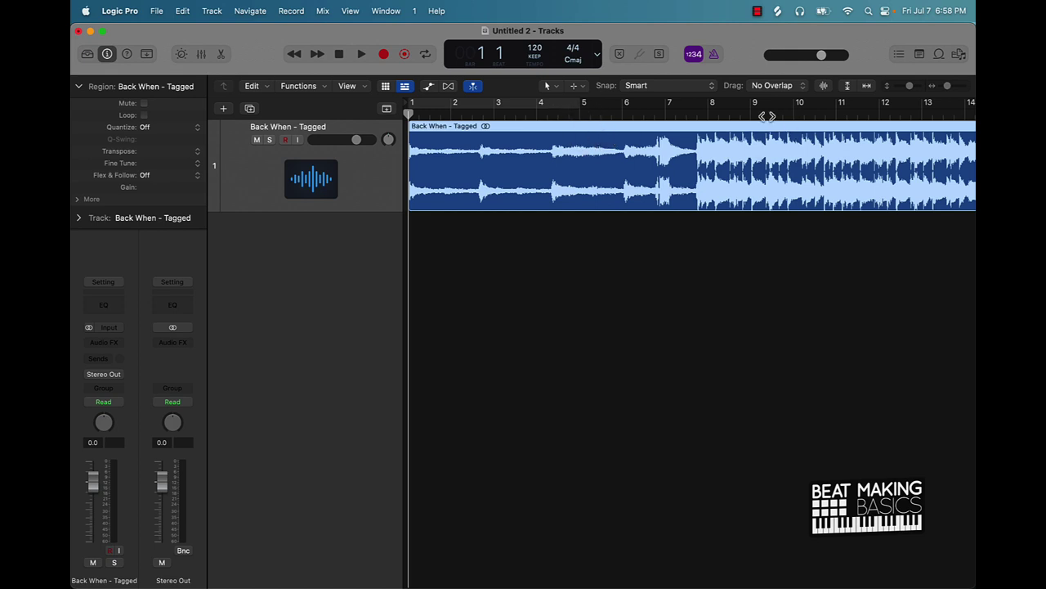
click(498, 102)
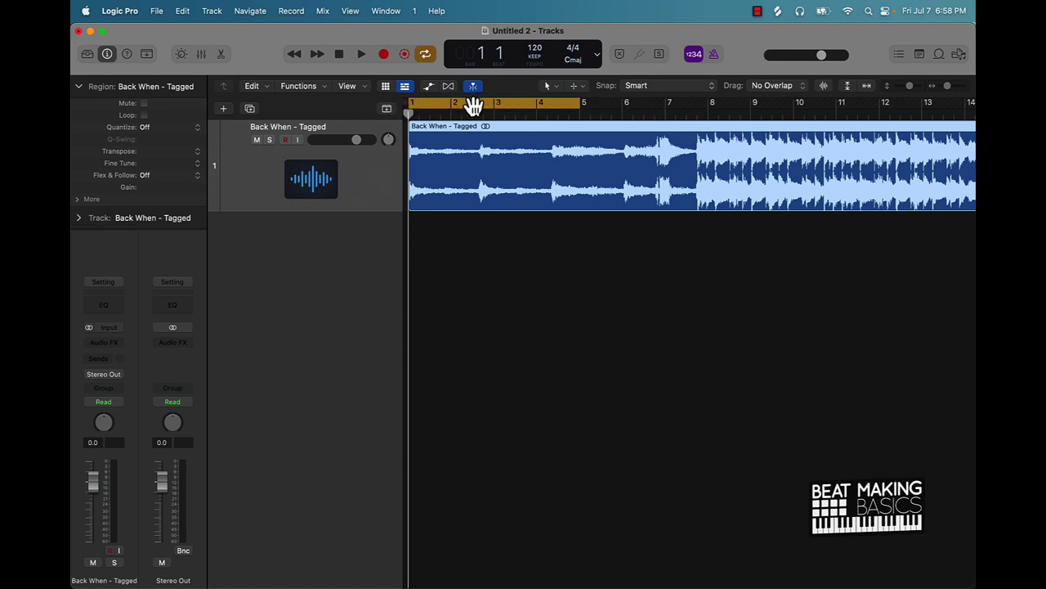
drag(464, 105, 793, 108)
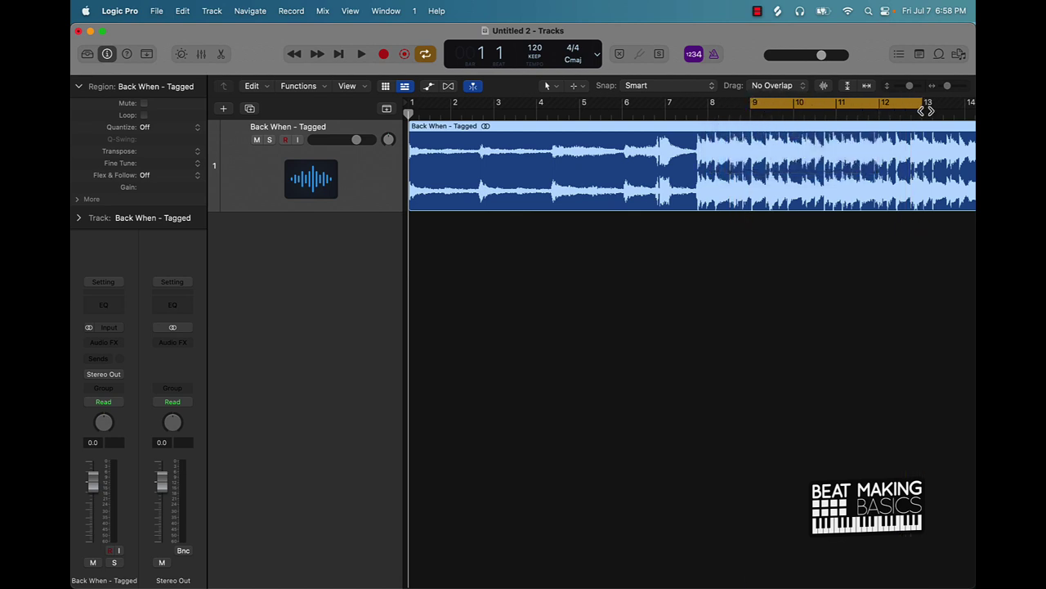
click(758, 114)
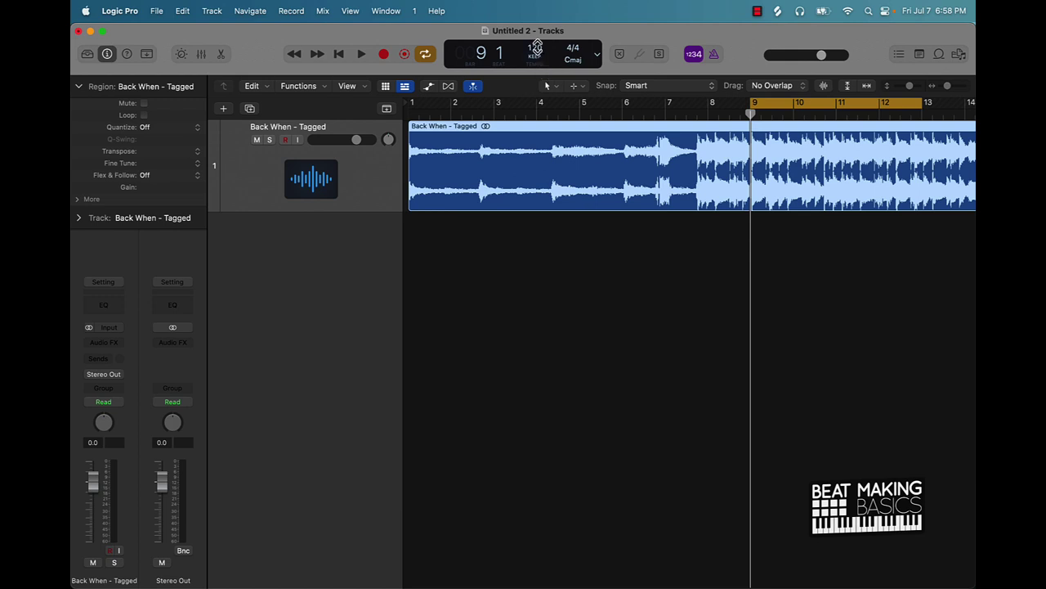
Step: Raise the project tempo to 142 BPM so the waveform's drum entry lines up with the start of bar 9
drag(535, 48, 535, 12)
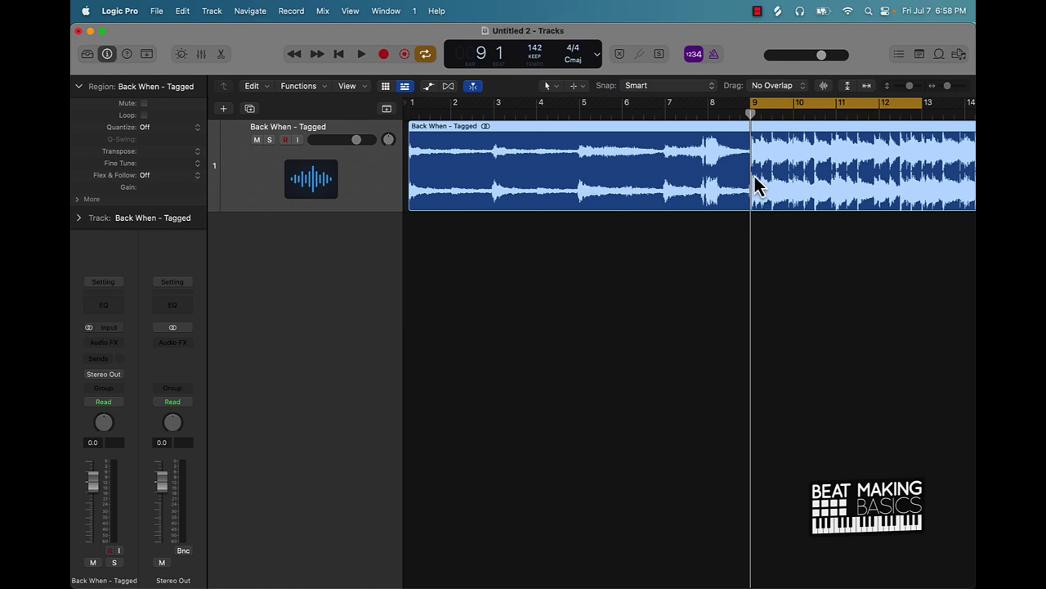
scroll(760, 174, up, 5)
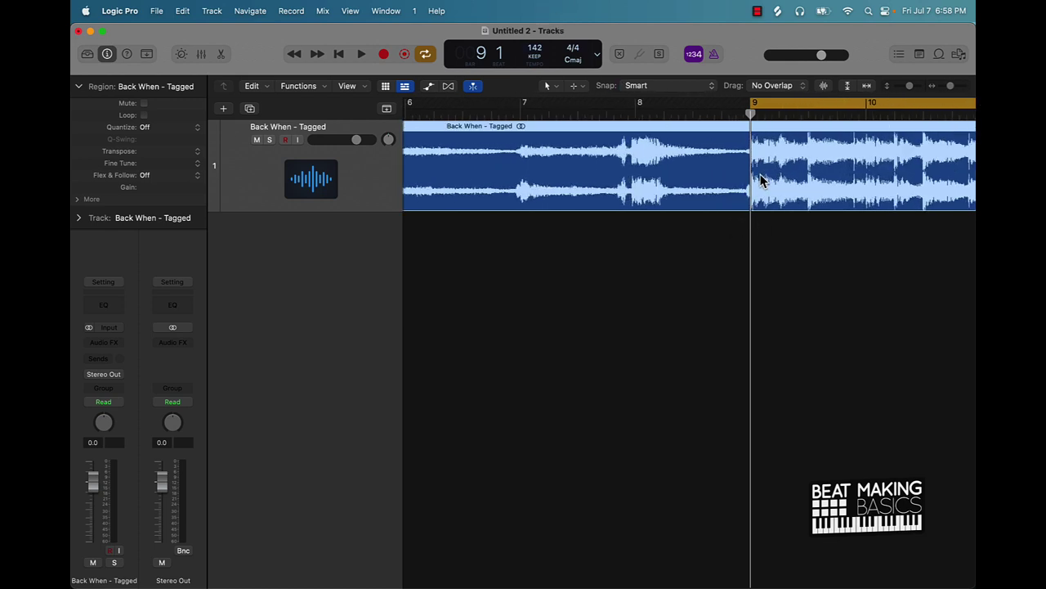
scroll(760, 174, down, 5)
scroll(760, 176, down, 4)
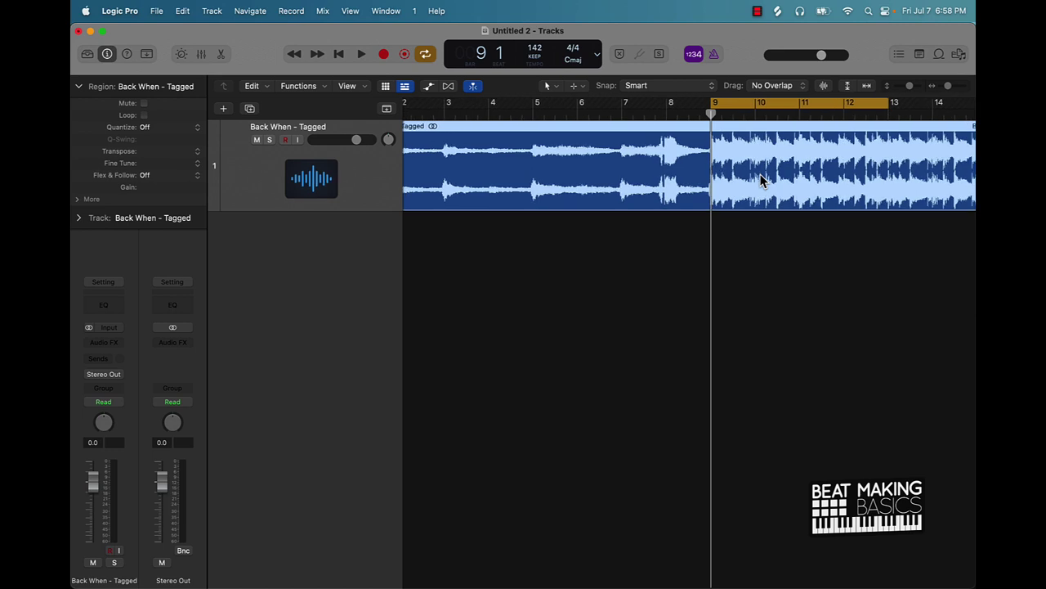
scroll(759, 181, up, 1)
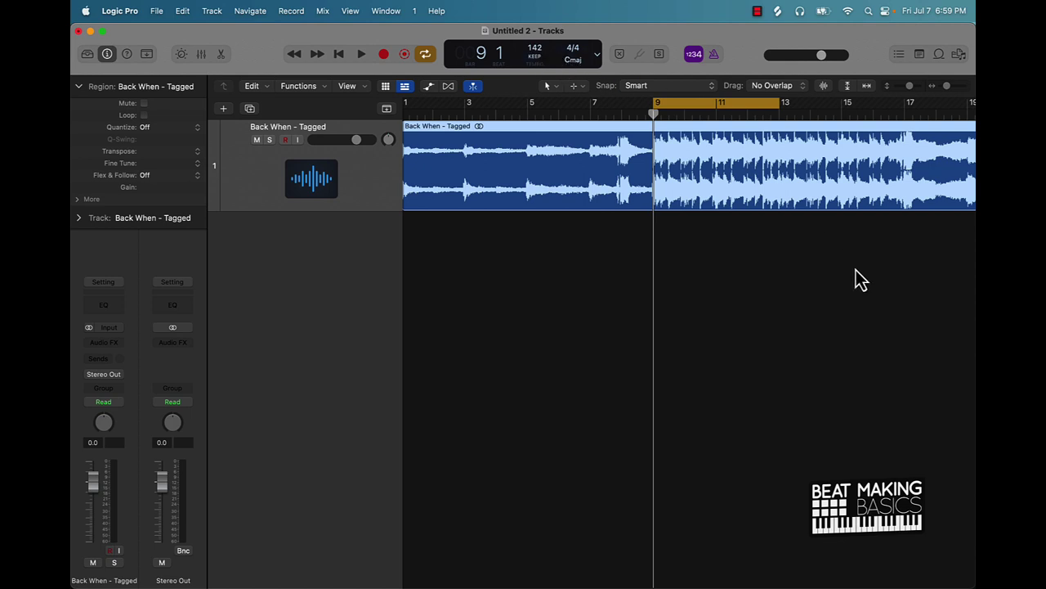
Step: Listen to the cycled section and clear the peak level readings on the channel strips
key(space)
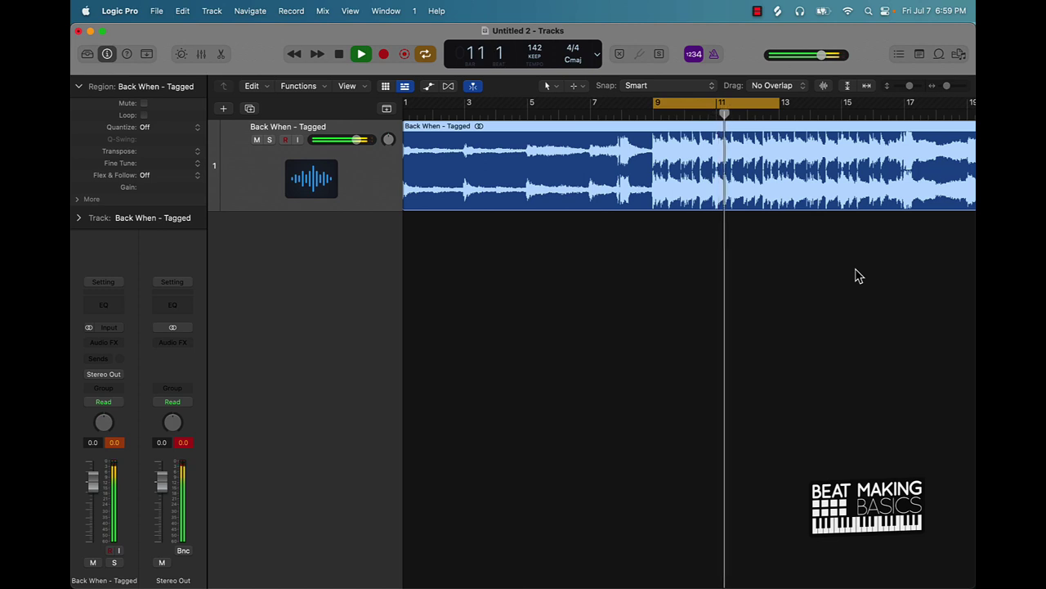
click(186, 443)
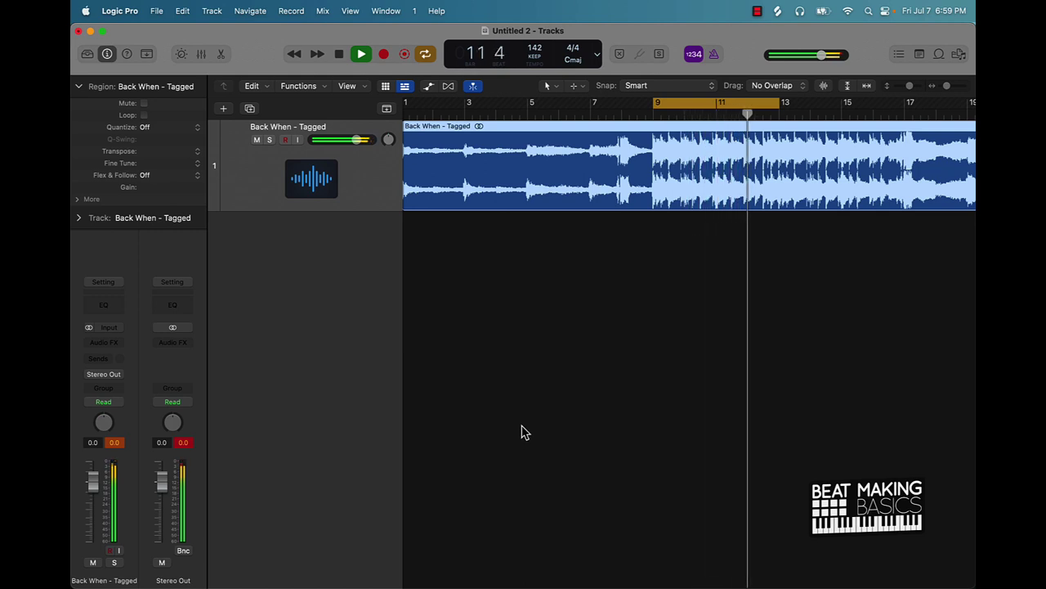
key(space)
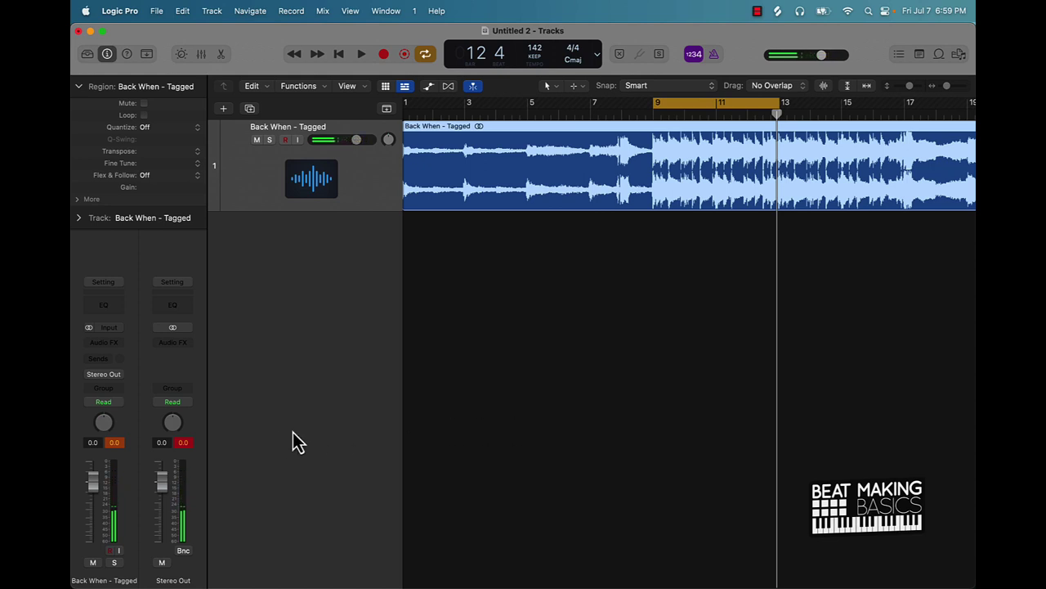
click(184, 441)
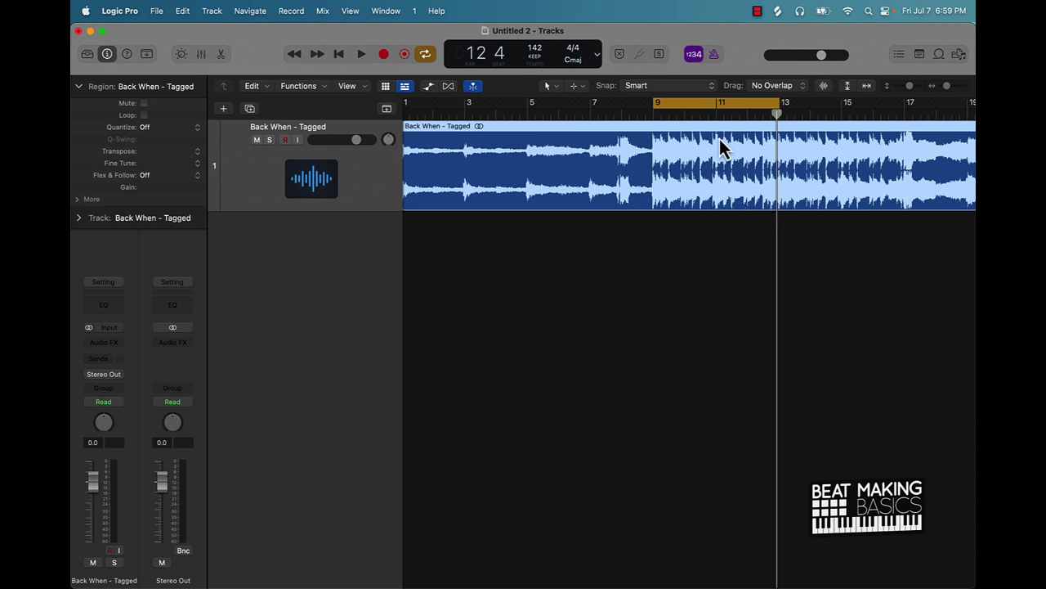
Step: Turn on the metronome, lower the Back When - Tagged track's volume to -24.0 dB, and play the cycled section against the click
click(714, 55)
drag(94, 482, 93, 518)
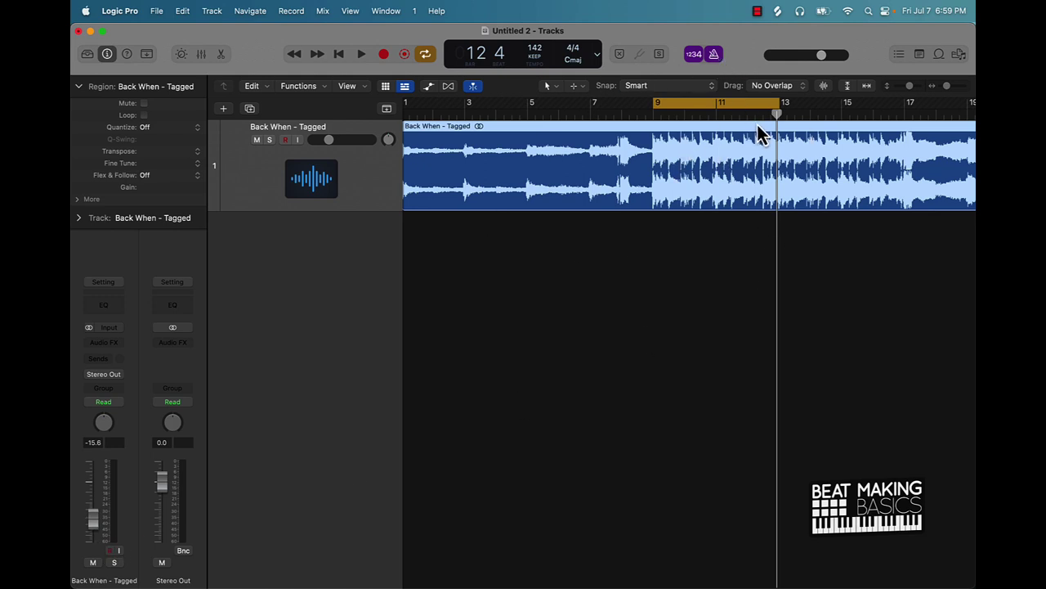
key(space)
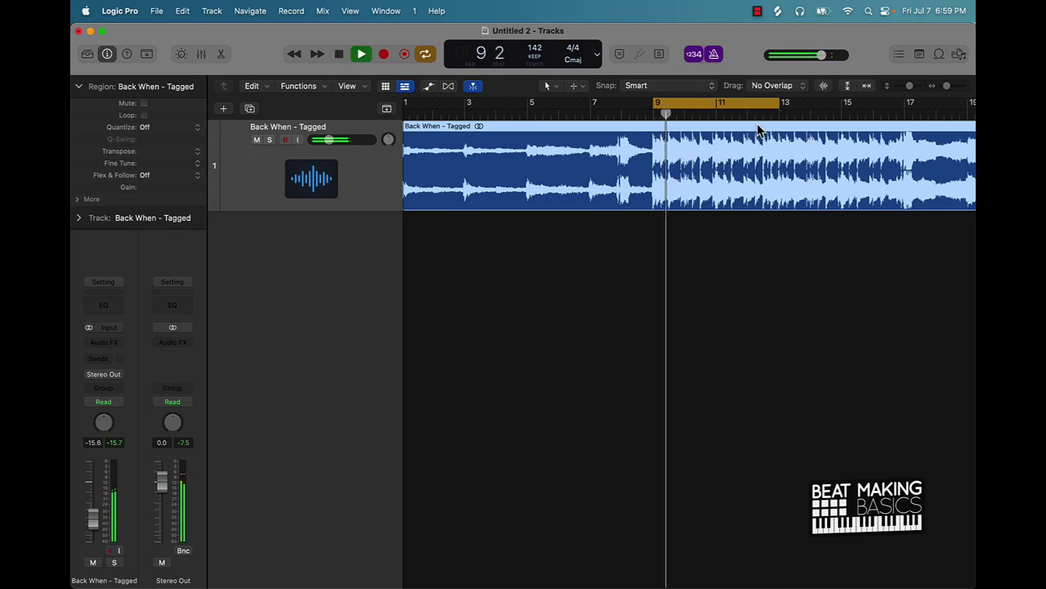
drag(93, 517, 93, 528)
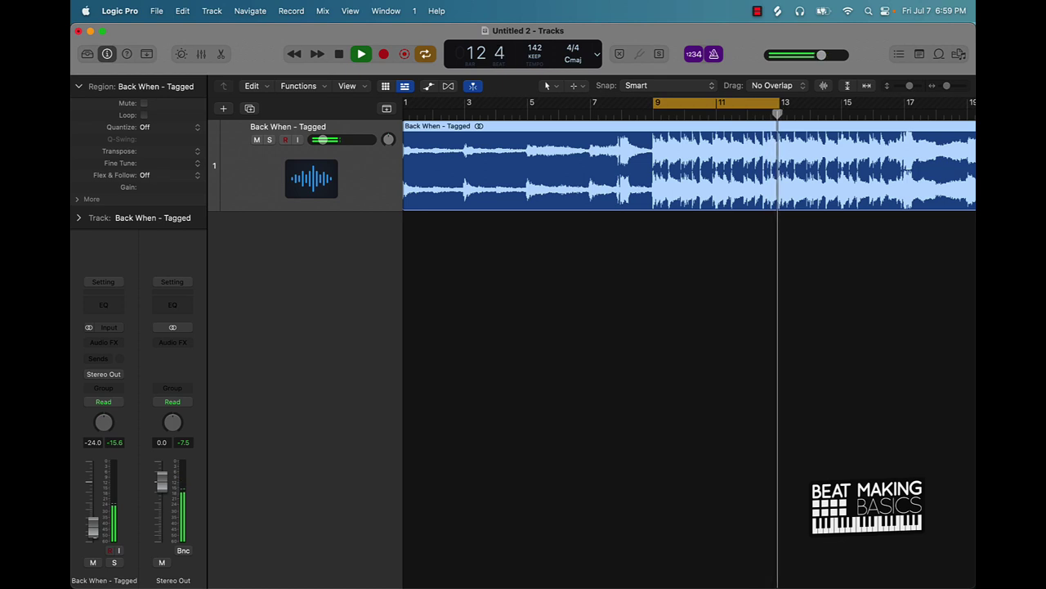
key(space)
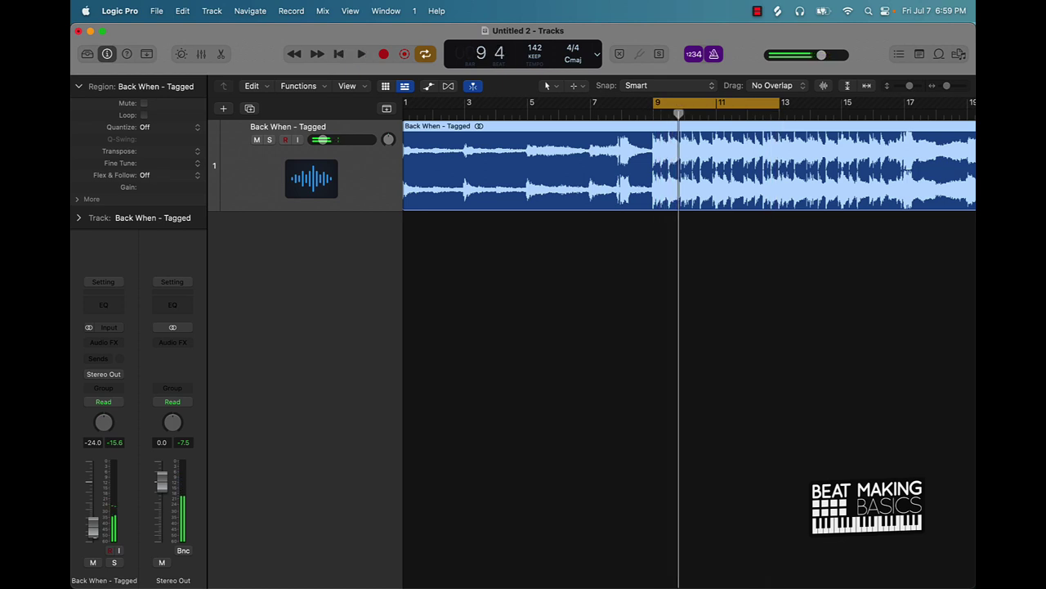
Step: Reset the track's volume to 0.0 dB and turn off the metronome and the cycle area
alt+click(94, 537)
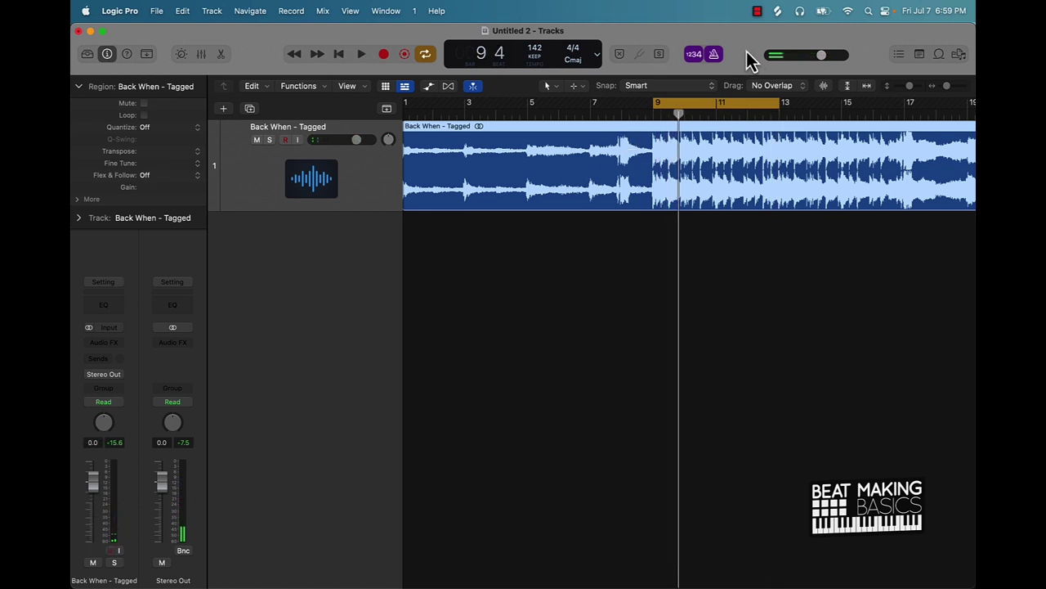
click(682, 105)
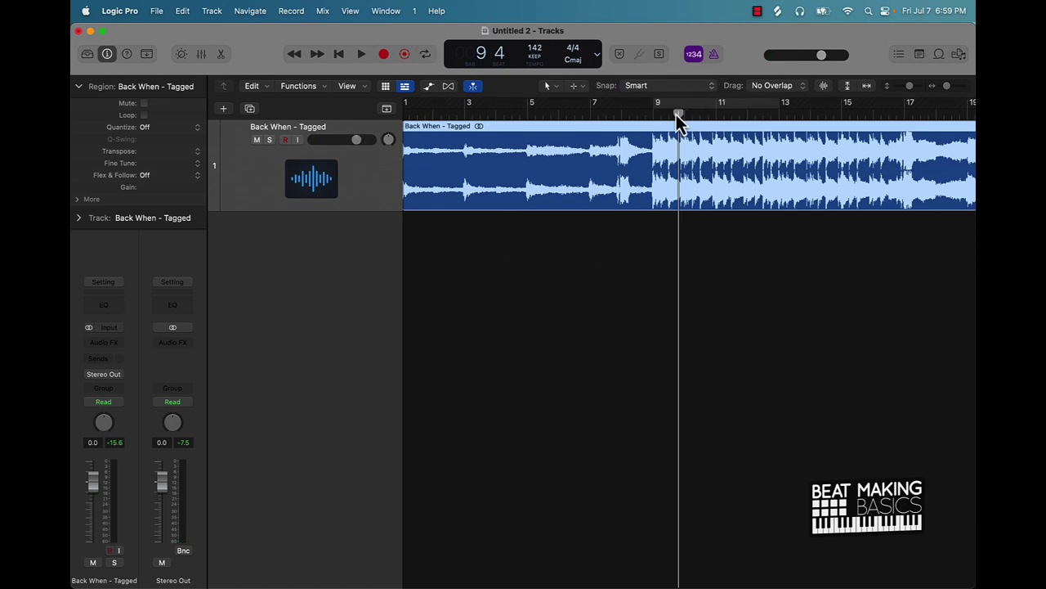
click(695, 104)
click(691, 106)
Step: Set the project tempo to 120 BPM
scroll(528, 175, left, 2)
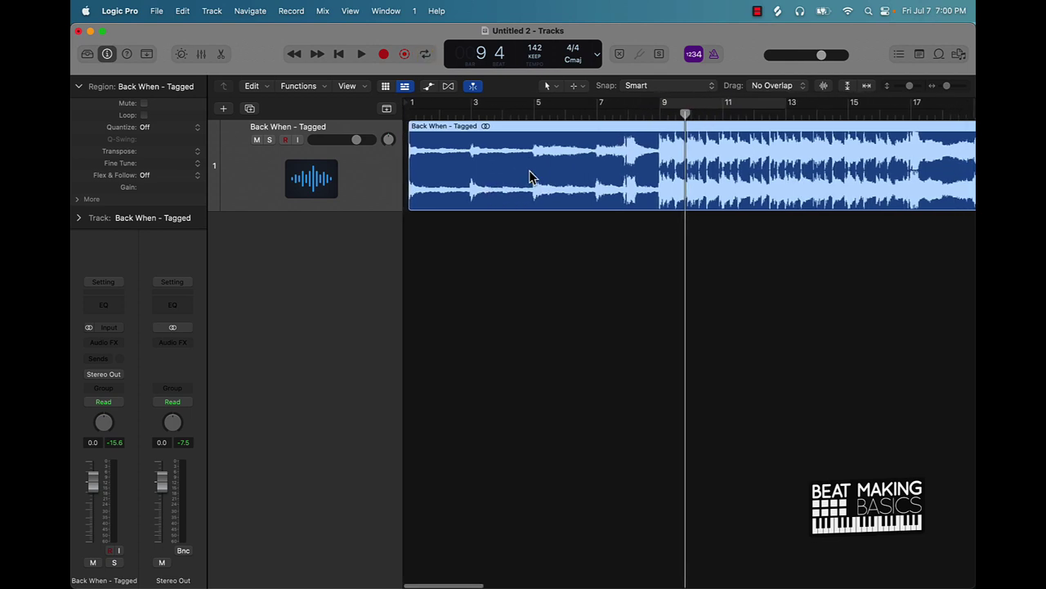
drag(535, 49, 534, 85)
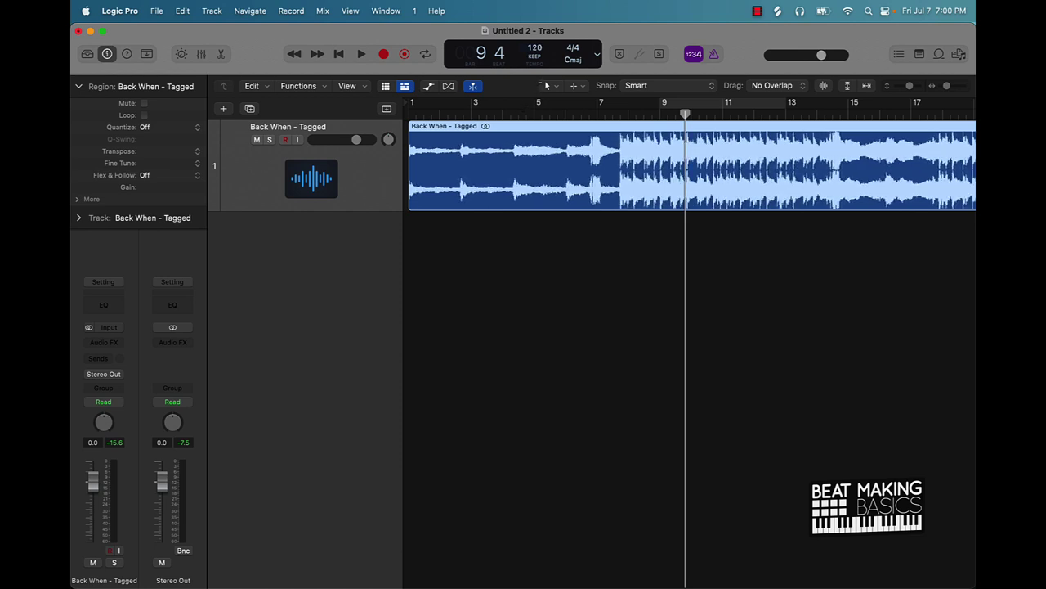
Step: Insert the stereo BPM Counter metering plug-in on the Back When - Tagged track
click(113, 344)
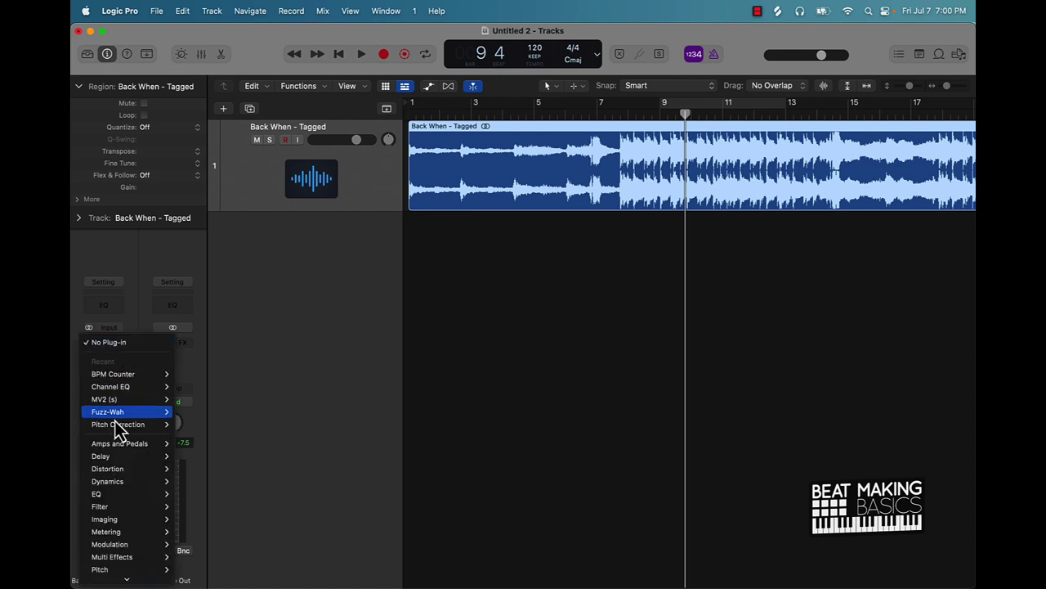
mouse_move(134, 532)
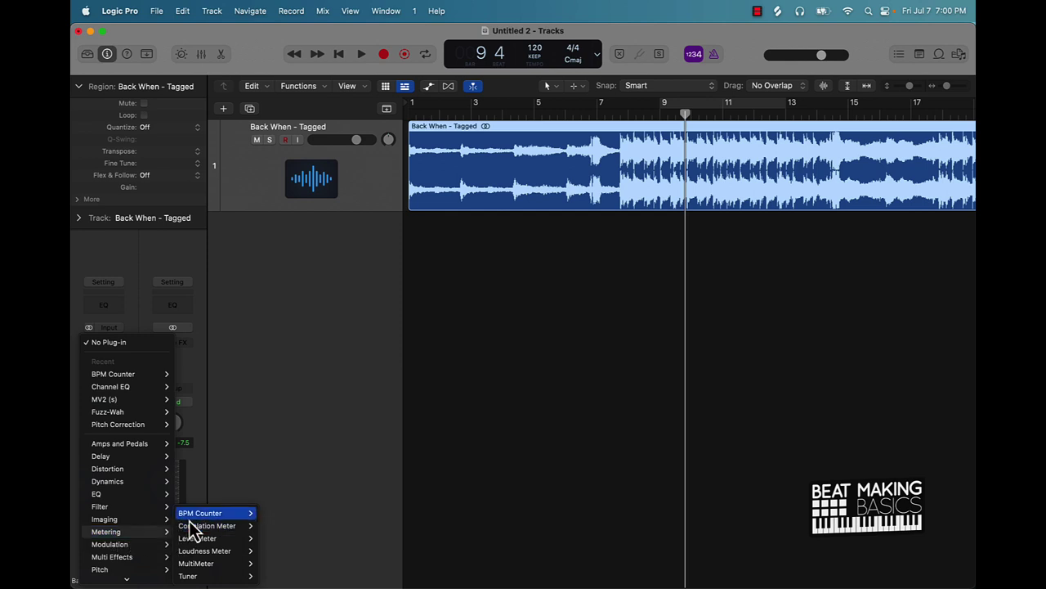
mouse_move(189, 517)
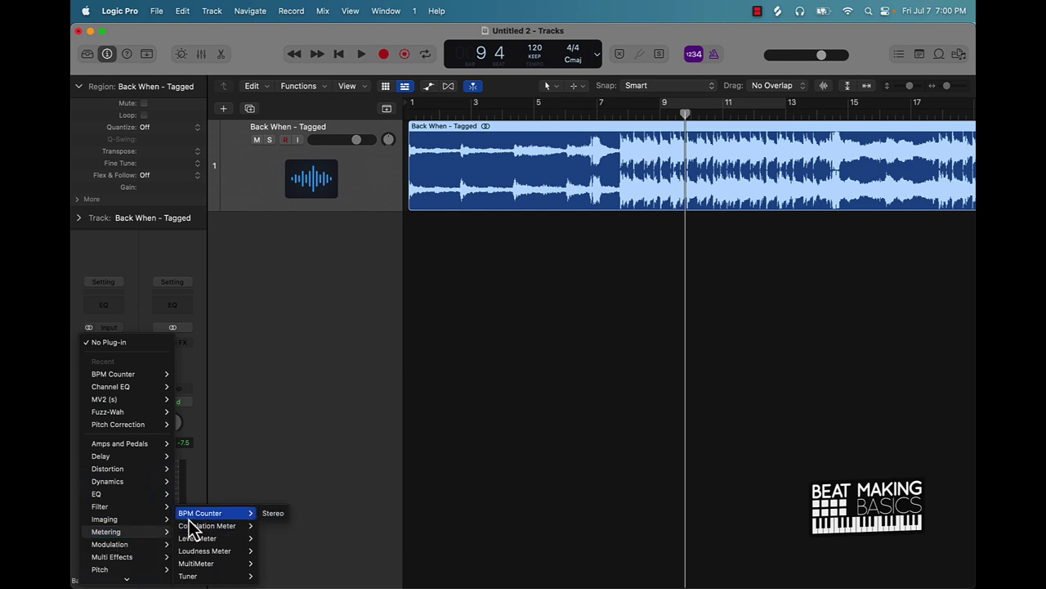
click(271, 514)
Step: Turn on the cycle area at bars 9–13 and play the section to measure its tempo with the BPM Counter
click(697, 100)
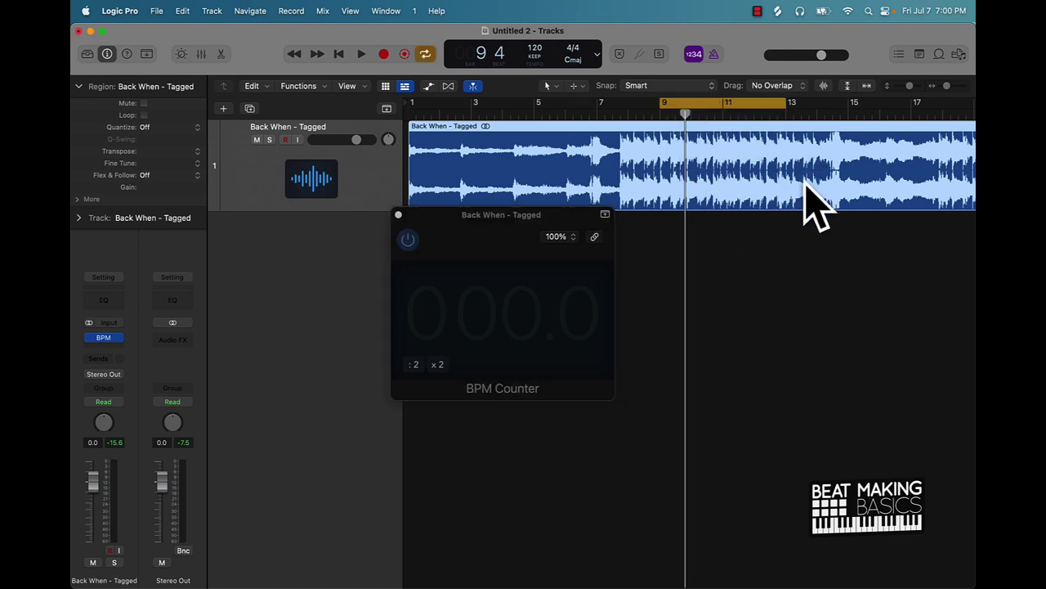
click(537, 297)
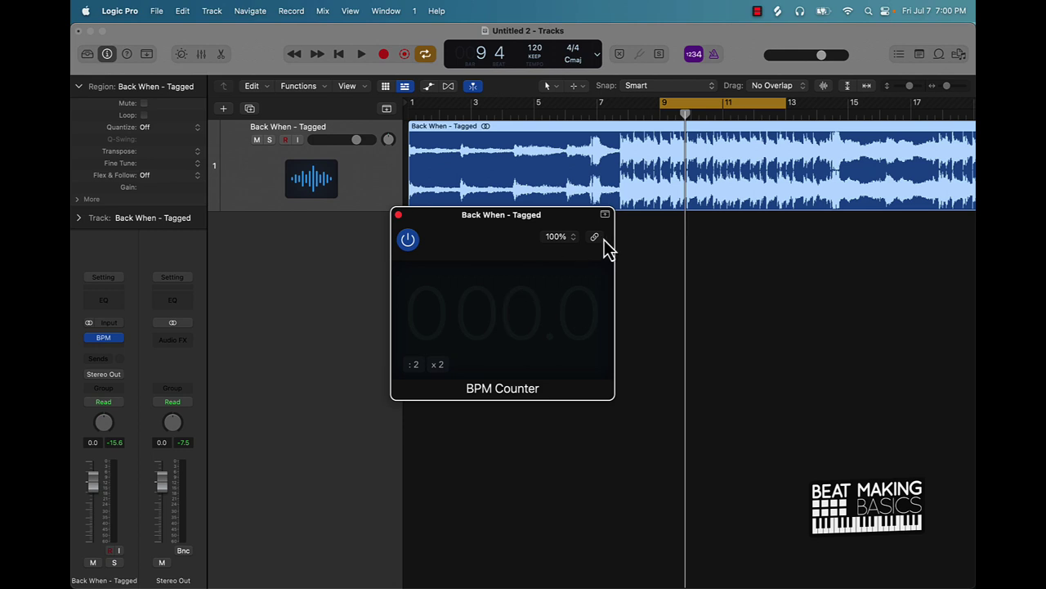
key(space)
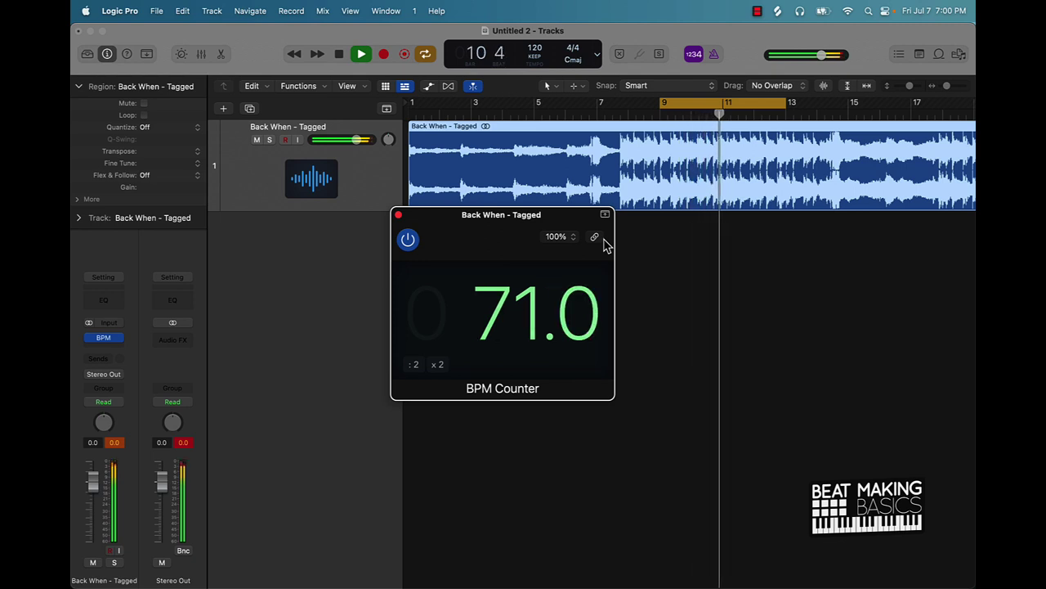
key(space)
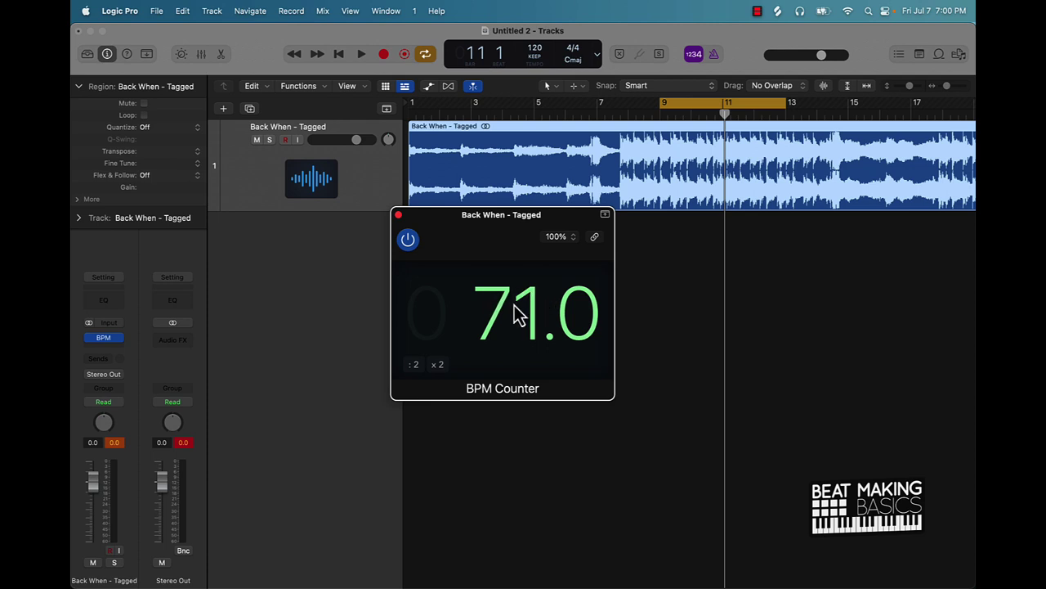
Step: Set the project tempo to 142 BPM, then close the BPM Counter window and clear the peak level readings
drag(535, 48, 532, 24)
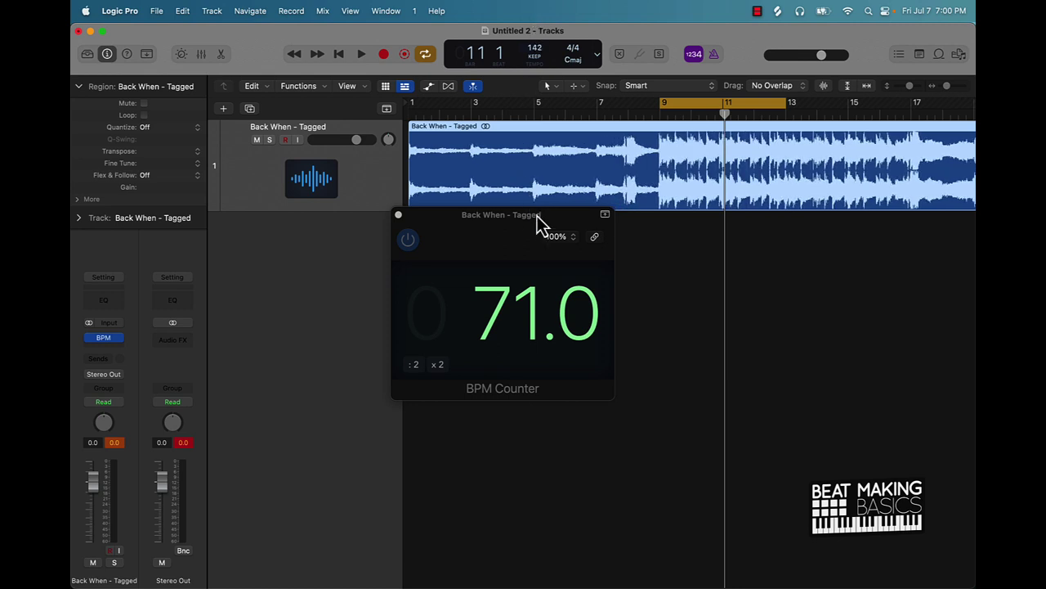
click(398, 215)
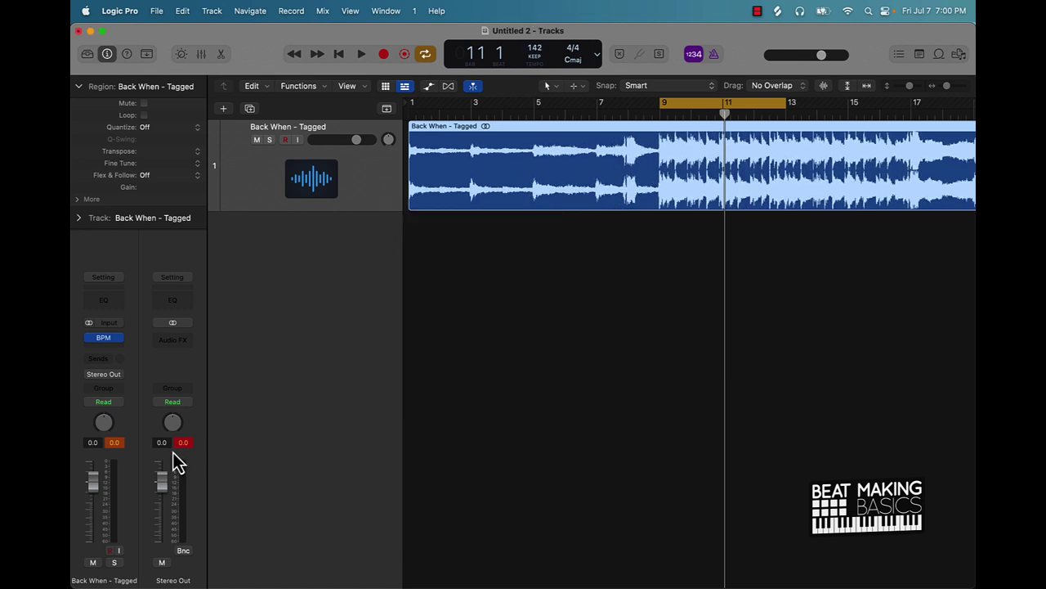
click(184, 442)
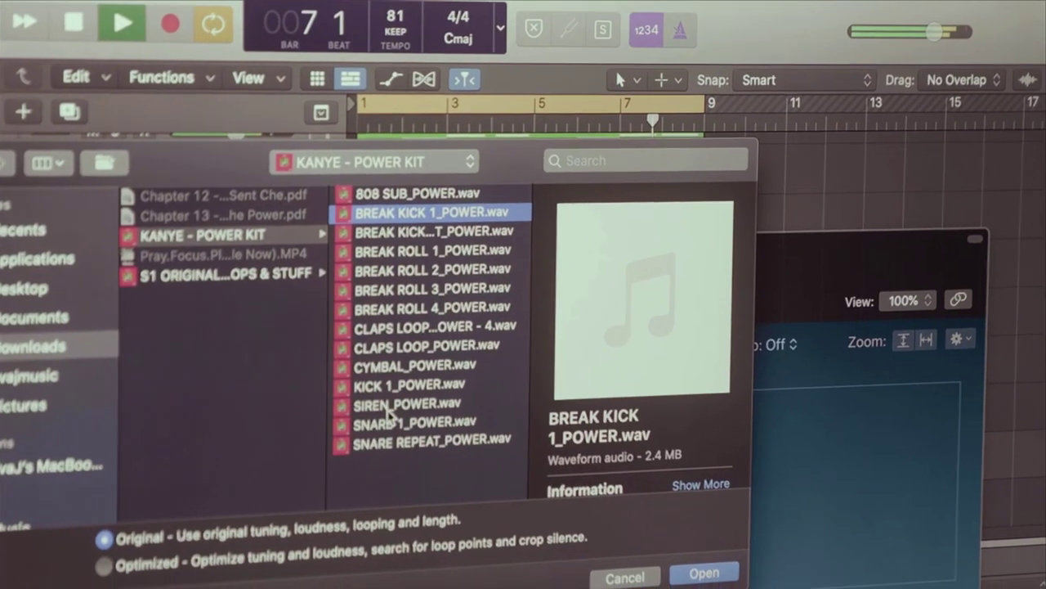
click(393, 403)
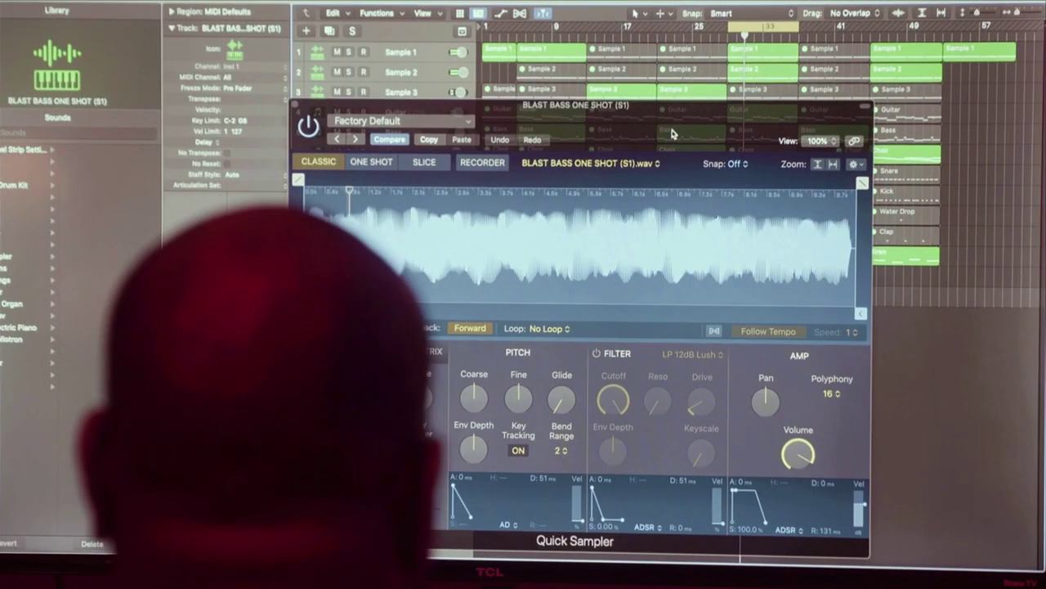